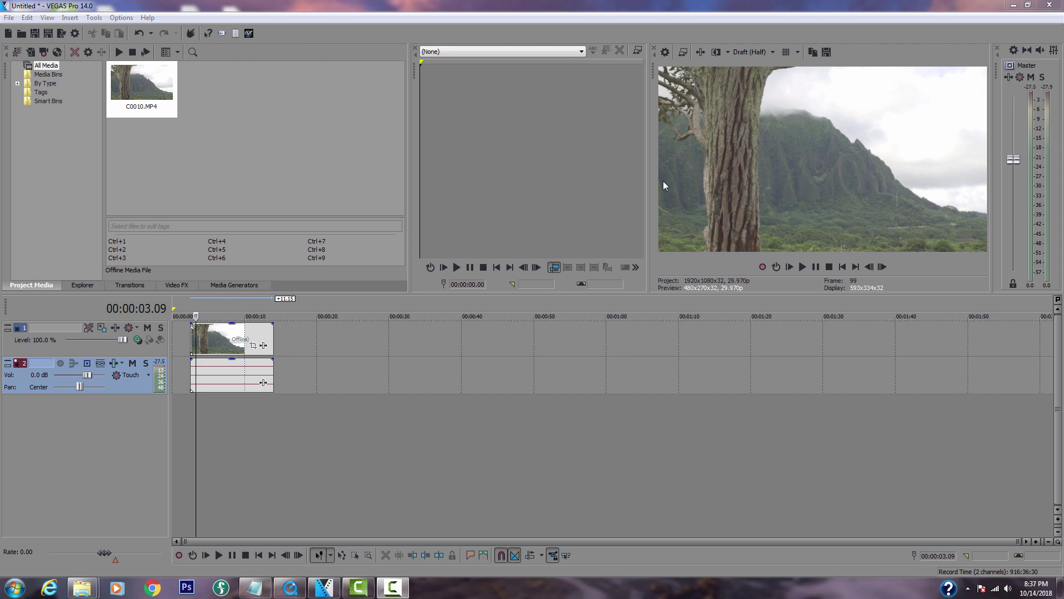
# Step: Delete the audio track beneath the tree clip
pyautogui.click(220, 347)
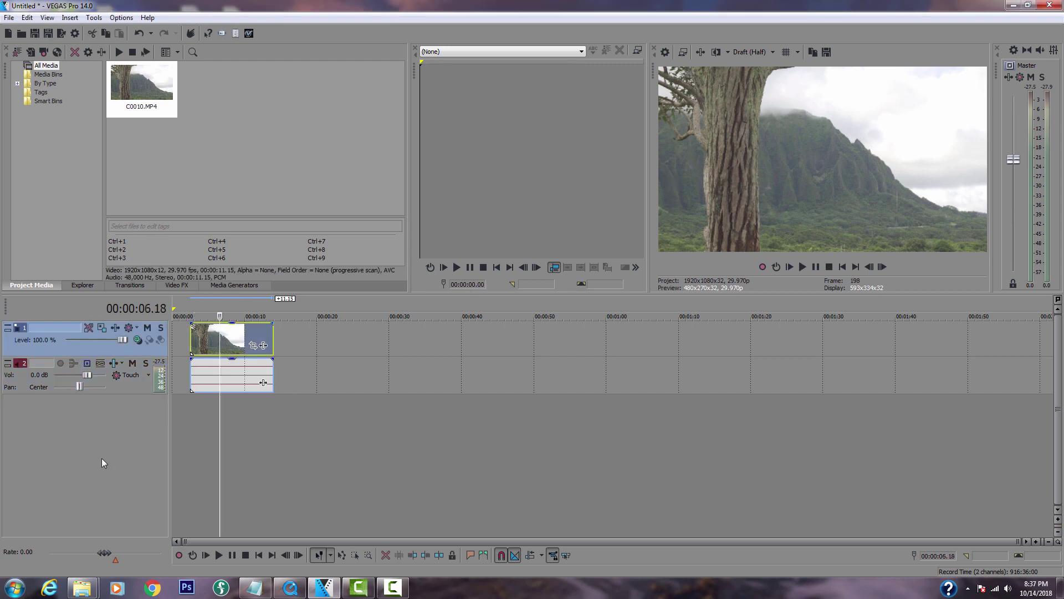
pyautogui.click(138, 387)
pyautogui.press('Delete')
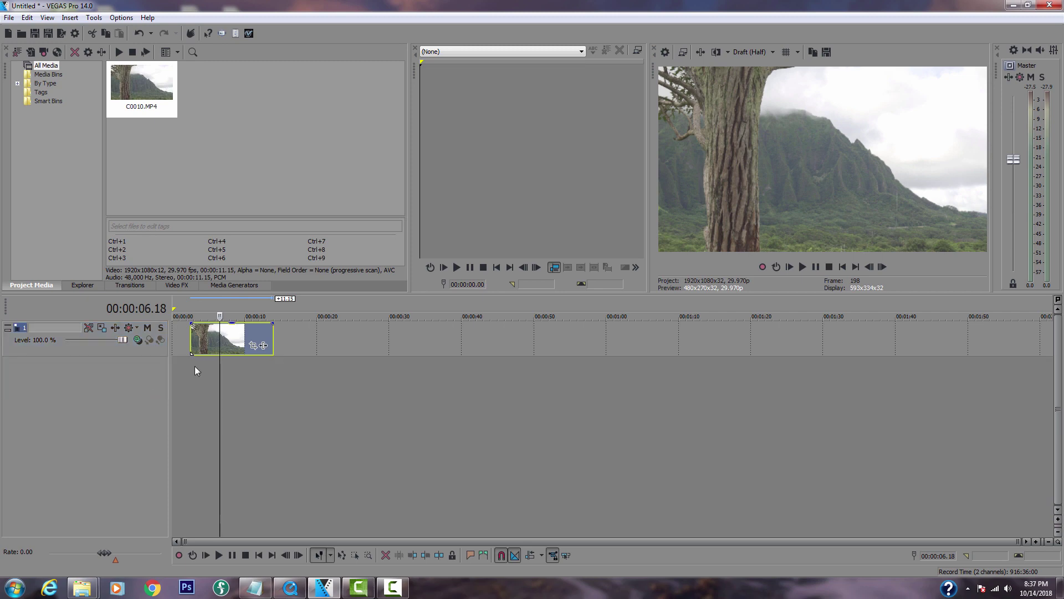
# Step: Add a new top video track and paste a copy of the tree clip onto it
pyautogui.hotkey('ctrl', 'shift', 'q')
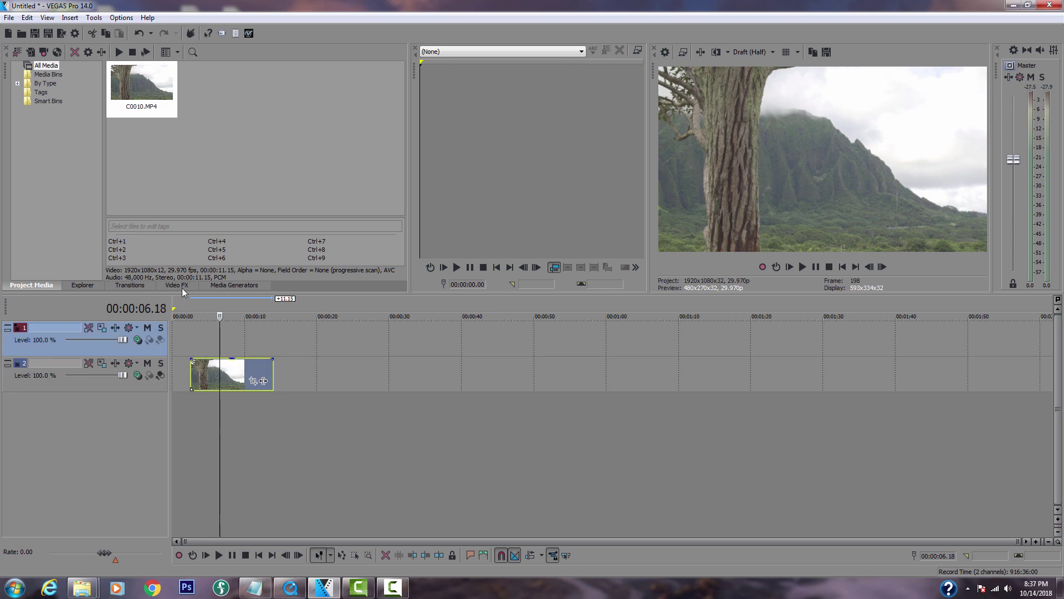
pyautogui.click(213, 380)
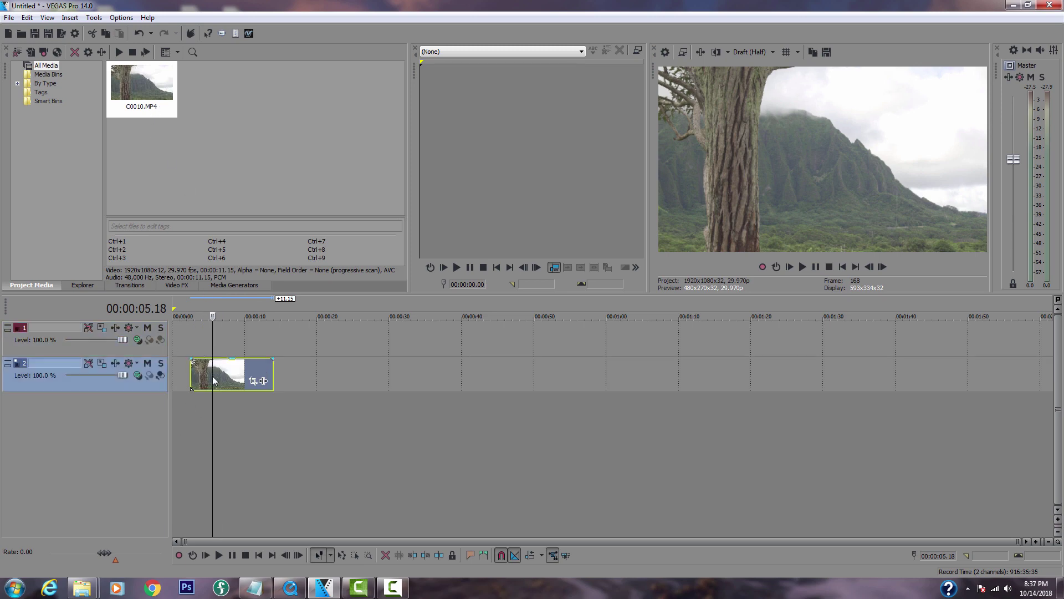
pyautogui.rightClick(213, 380)
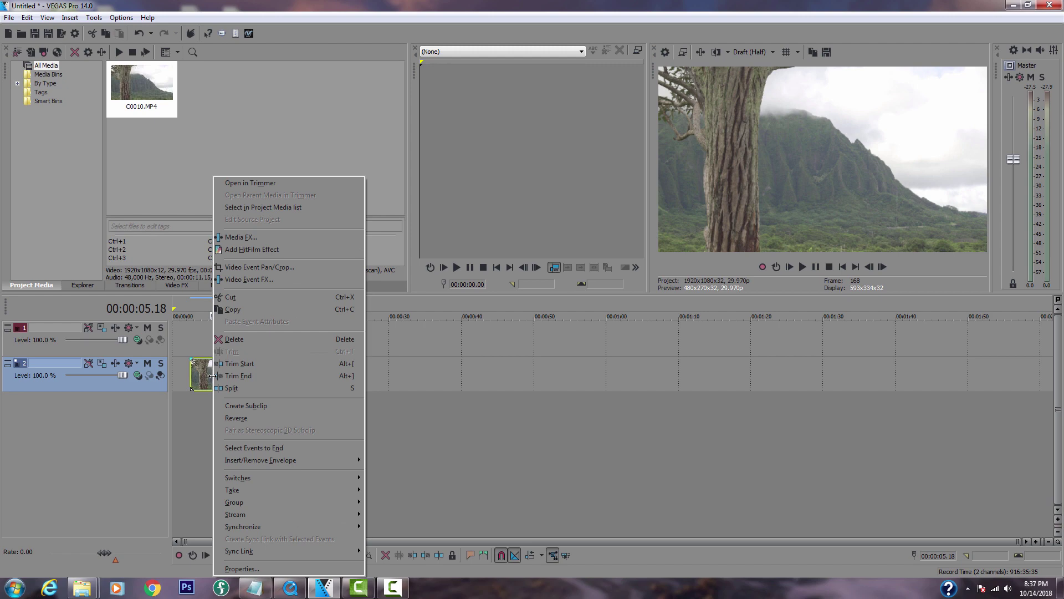
pyautogui.click(233, 309)
pyautogui.click(194, 335)
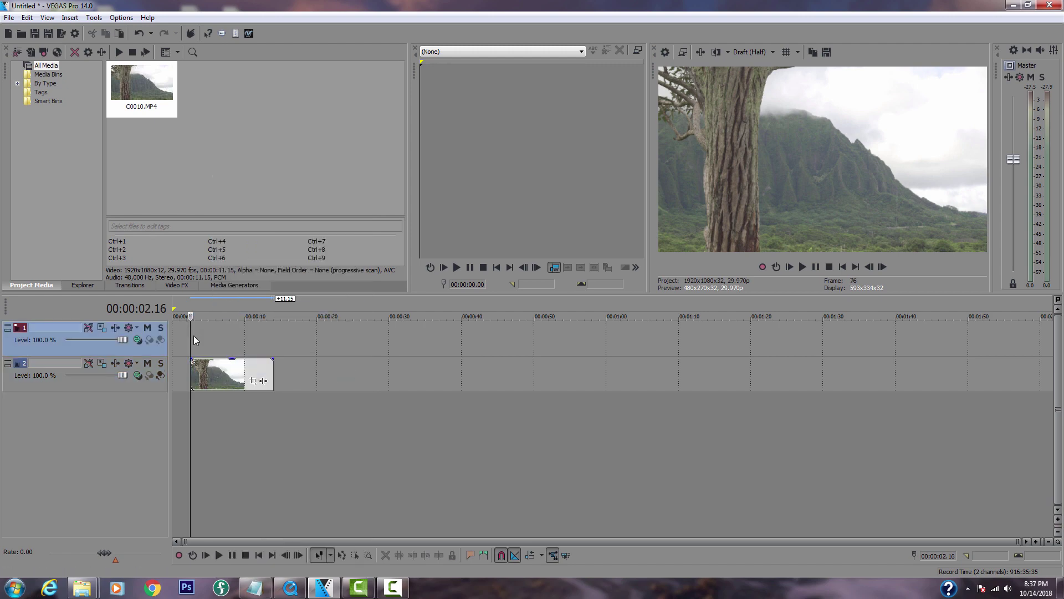
pyautogui.rightClick(195, 335)
pyautogui.click(209, 342)
pyautogui.click(224, 424)
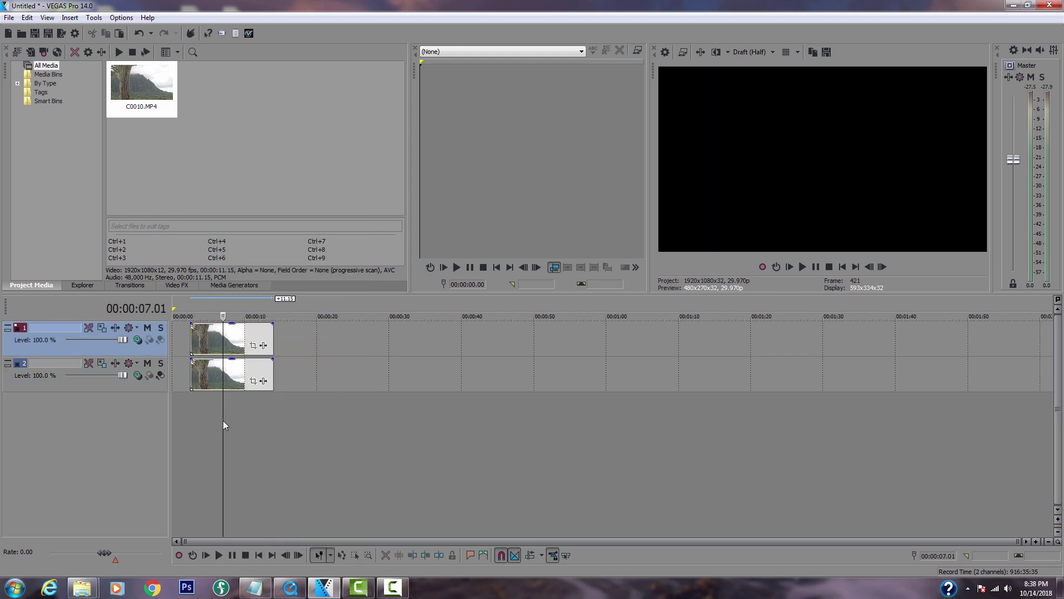
pyautogui.click(140, 388)
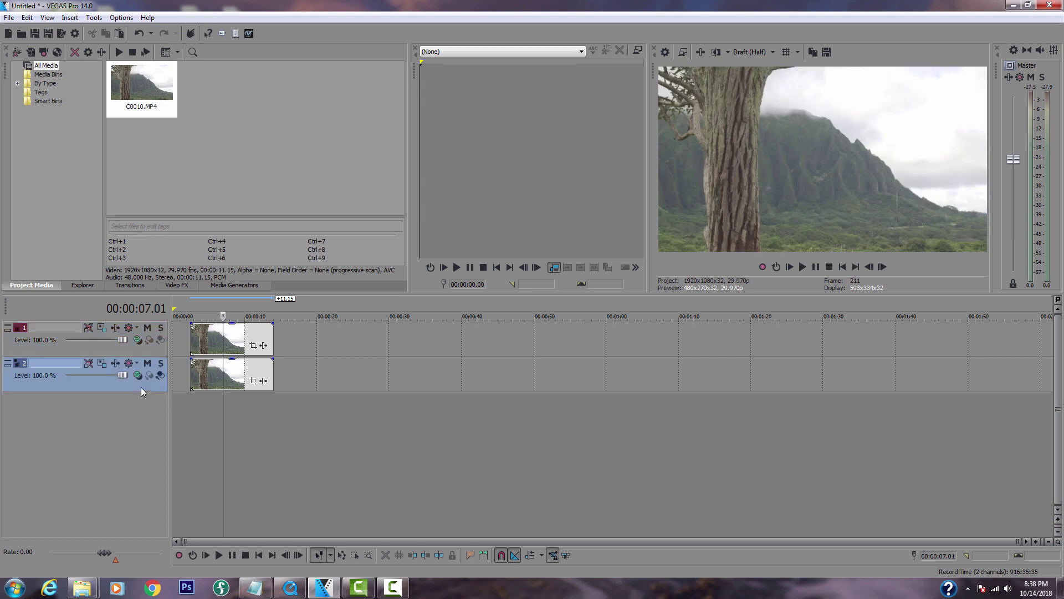
# Step: Open Event Pan/Crop for the top tree clip at its first keyframe and enable Mask
pyautogui.click(235, 339)
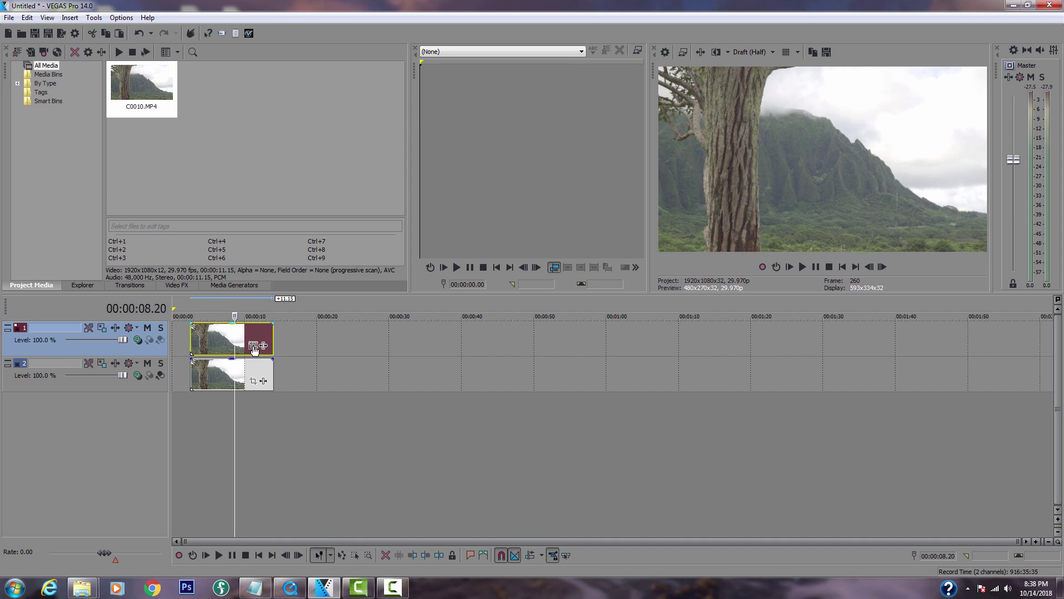
pyautogui.click(253, 347)
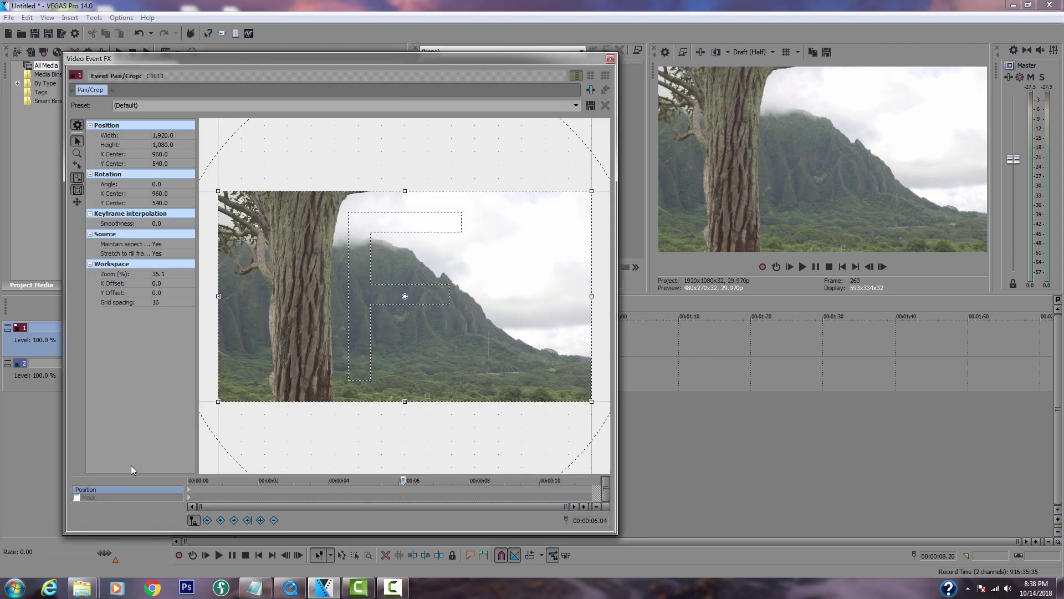
pyautogui.click(208, 521)
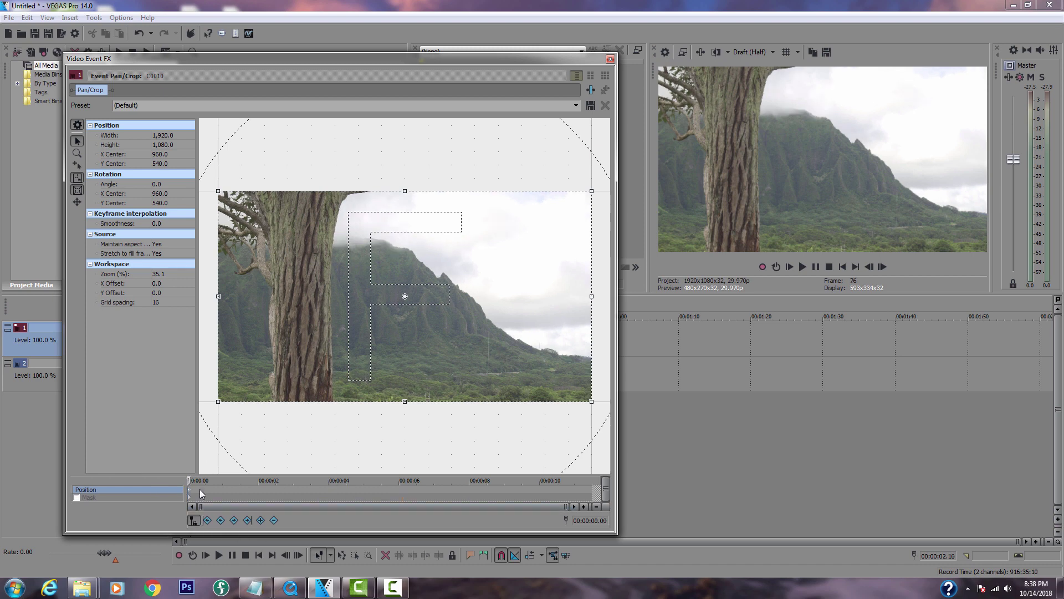
pyautogui.click(77, 498)
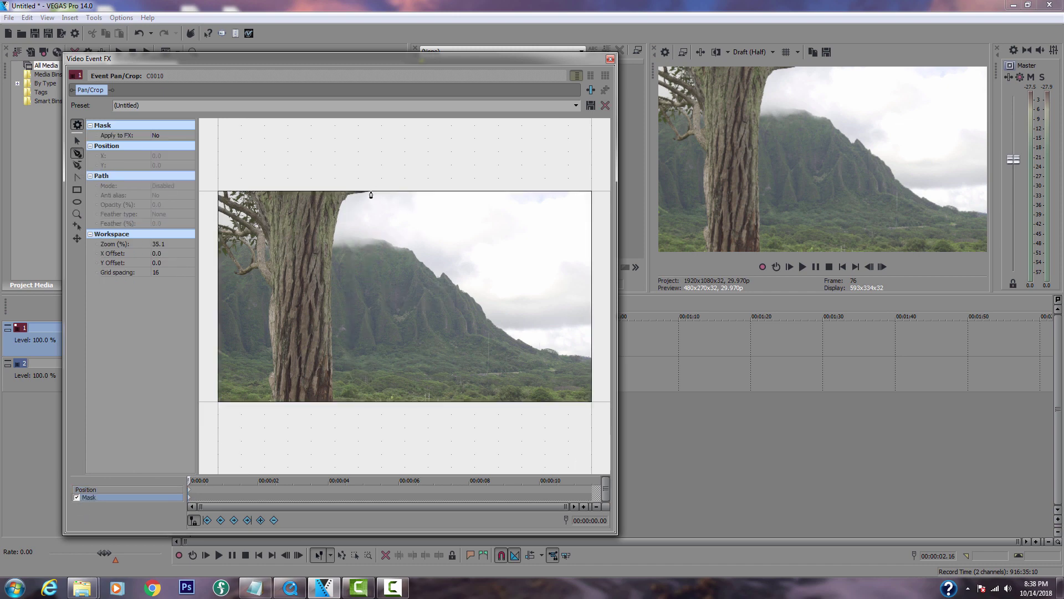
# Step: Trace a closed mask down the trunk's right edge and around the frame's left side
pyautogui.click(371, 192)
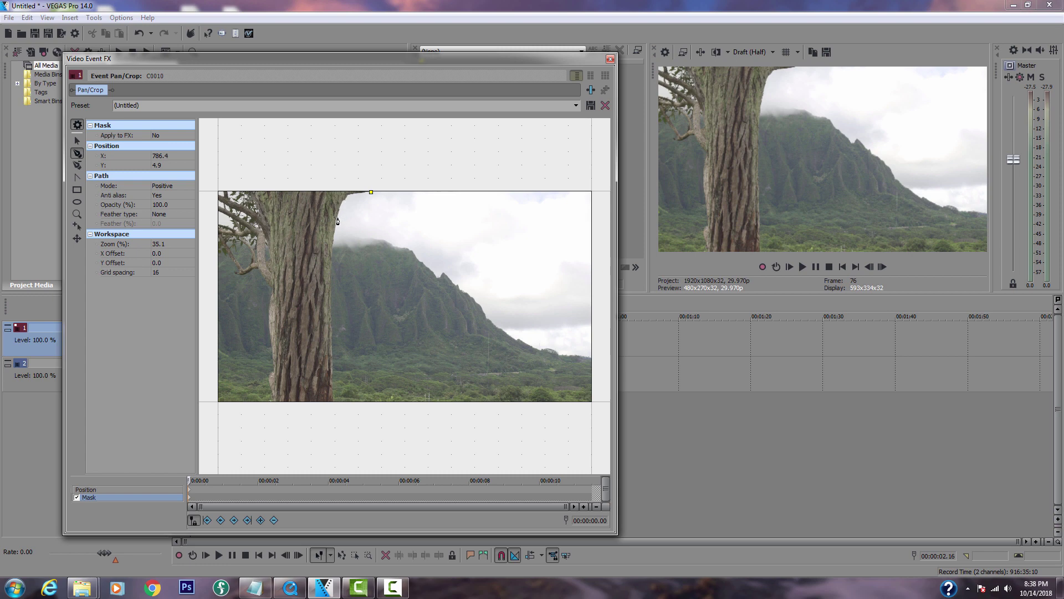
pyautogui.click(337, 217)
pyautogui.click(331, 265)
pyautogui.click(333, 337)
pyautogui.click(333, 382)
pyautogui.click(334, 409)
pyautogui.click(209, 411)
pyautogui.click(211, 178)
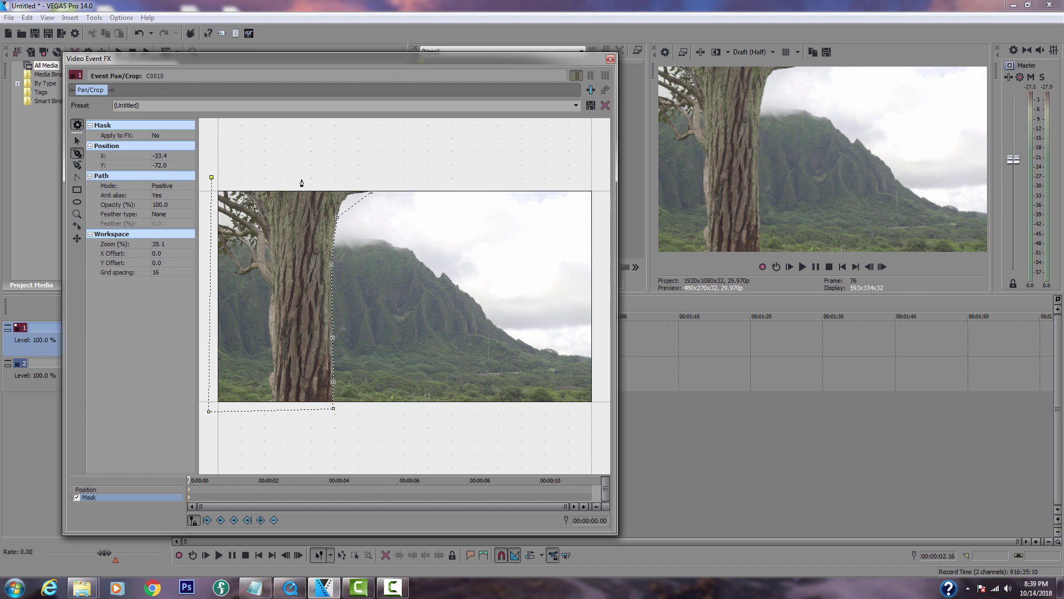
pyautogui.click(371, 174)
pyautogui.click(371, 193)
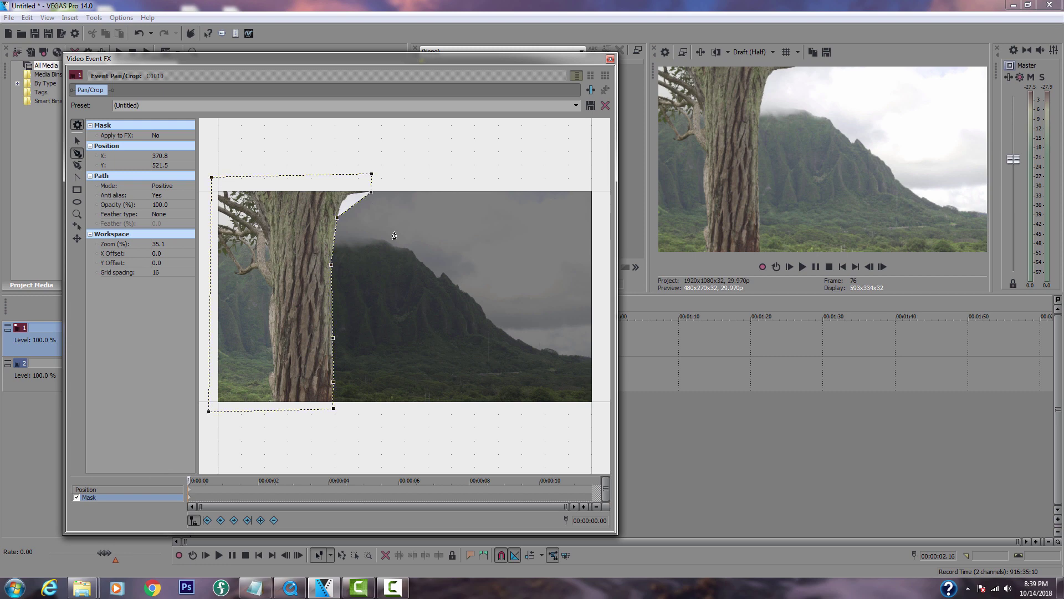
pyautogui.rightClick(393, 239)
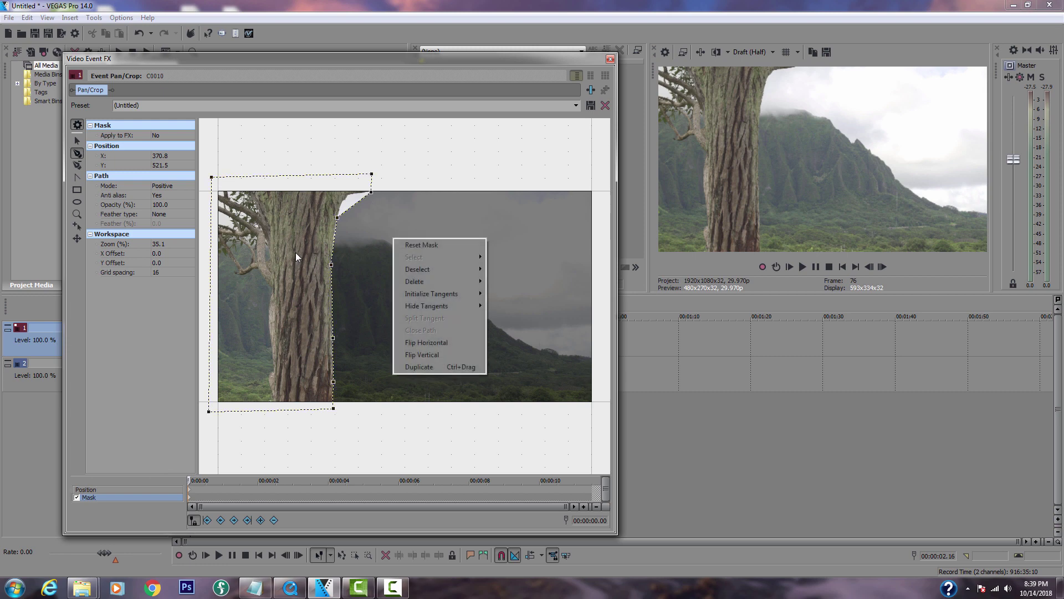
pyautogui.click(76, 140)
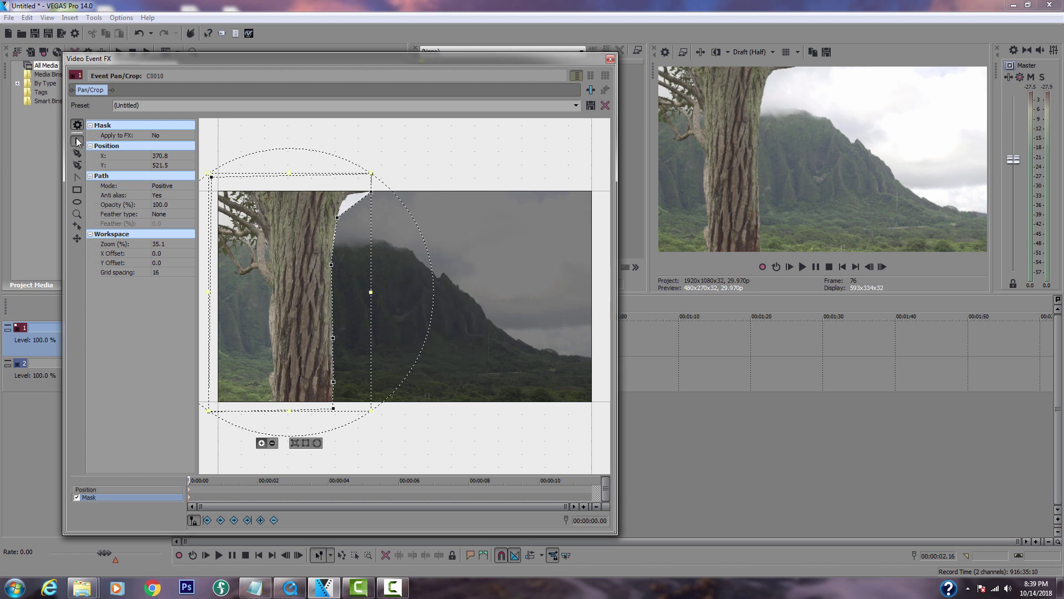
# Step: Initialize tangents on all mask points so the corners become smooth curves
pyautogui.rightClick(322, 245)
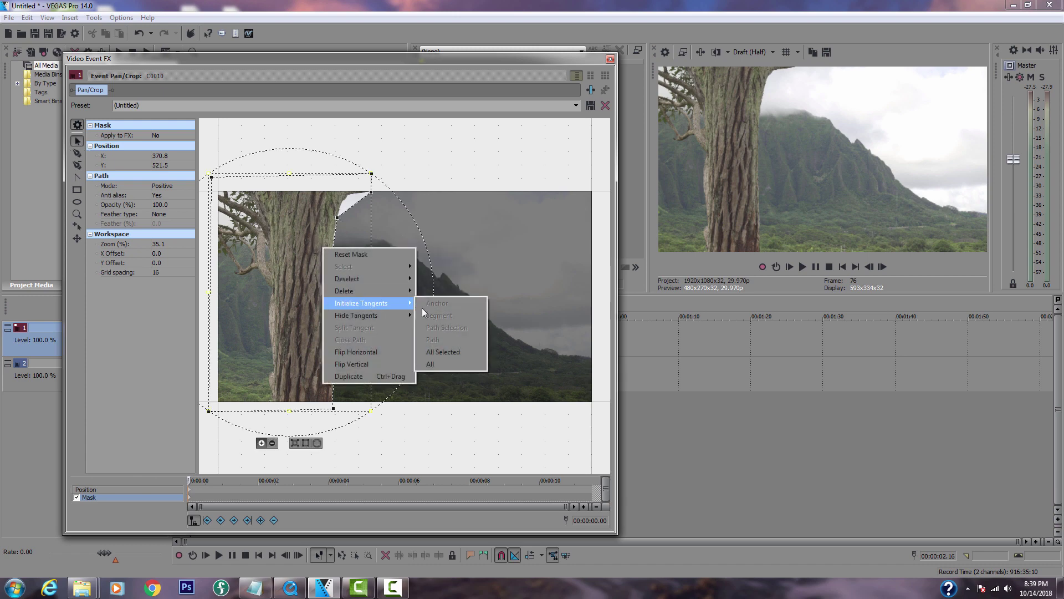
pyautogui.click(440, 363)
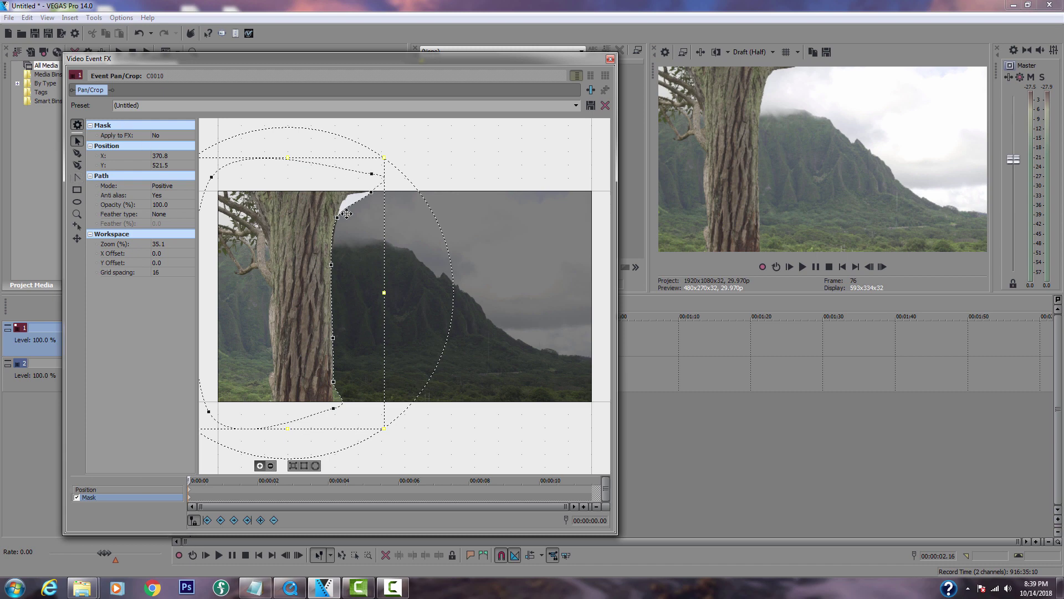
pyautogui.click(491, 260)
# Step: Drag the mask's top point against the trunk edge, then select the bottom point
pyautogui.click(76, 140)
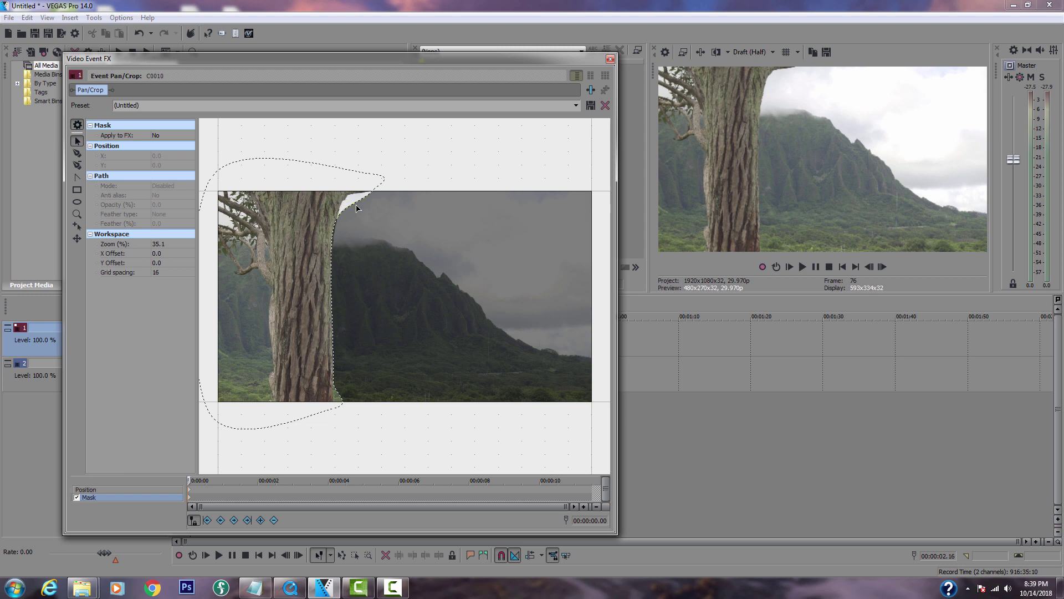
pyautogui.click(371, 193)
pyautogui.click(372, 195)
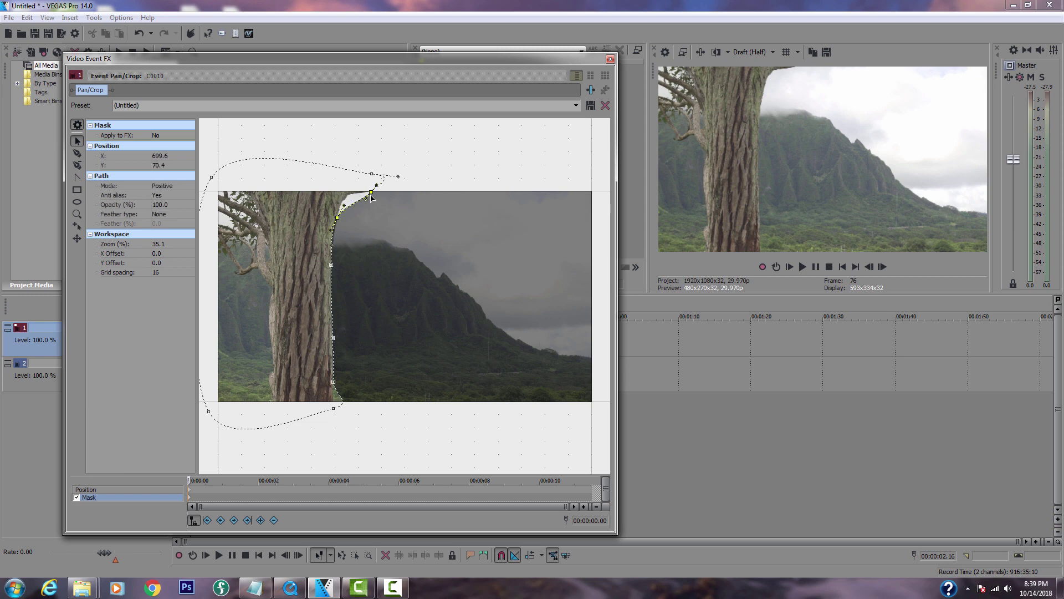
pyautogui.click(371, 193)
pyautogui.moveTo(366, 202)
pyautogui.mouseDown()
pyautogui.moveTo(326, 199)
pyautogui.moveTo(334, 192)
pyautogui.mouseUp()
pyautogui.click(333, 409)
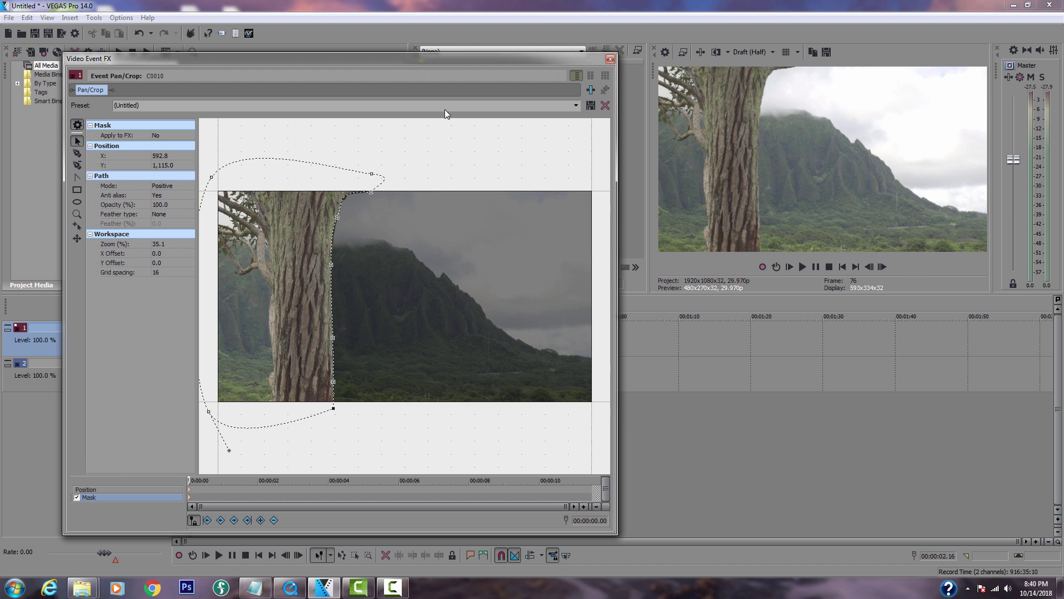
# Step: At 00:00:11.13 on the Position track, shrink the crop frame, nudge it left twice, then close Pan/Crop
pyautogui.click(189, 490)
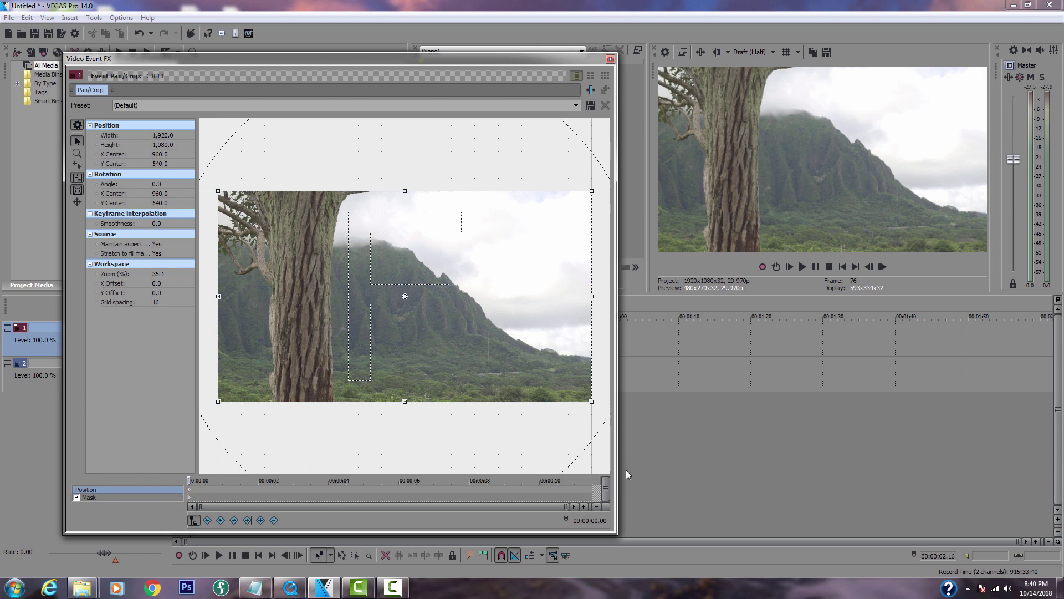
pyautogui.click(590, 490)
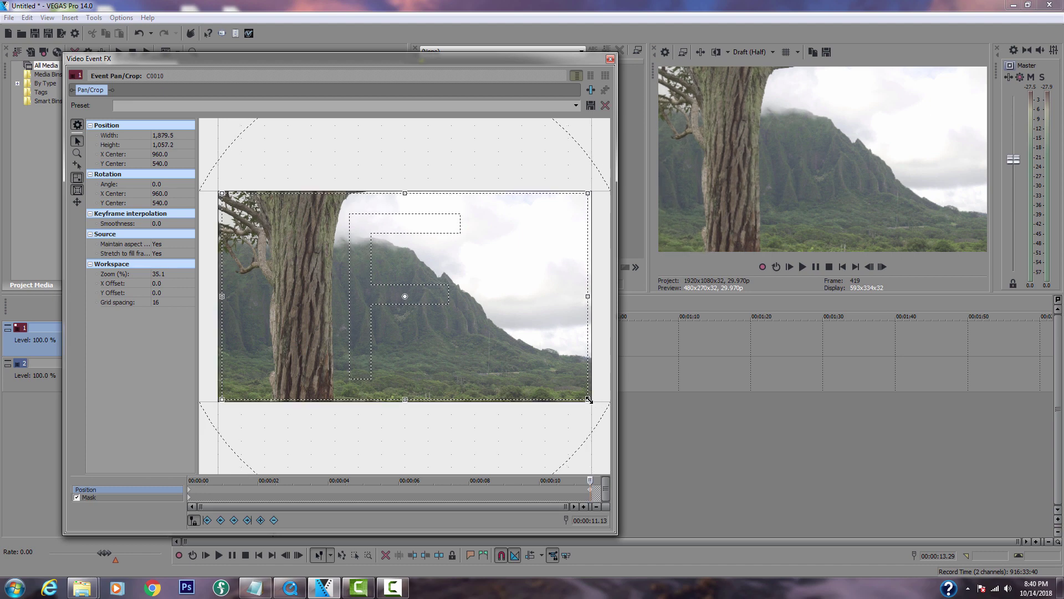
pyautogui.moveTo(592, 401); pyautogui.dragTo(582, 392)
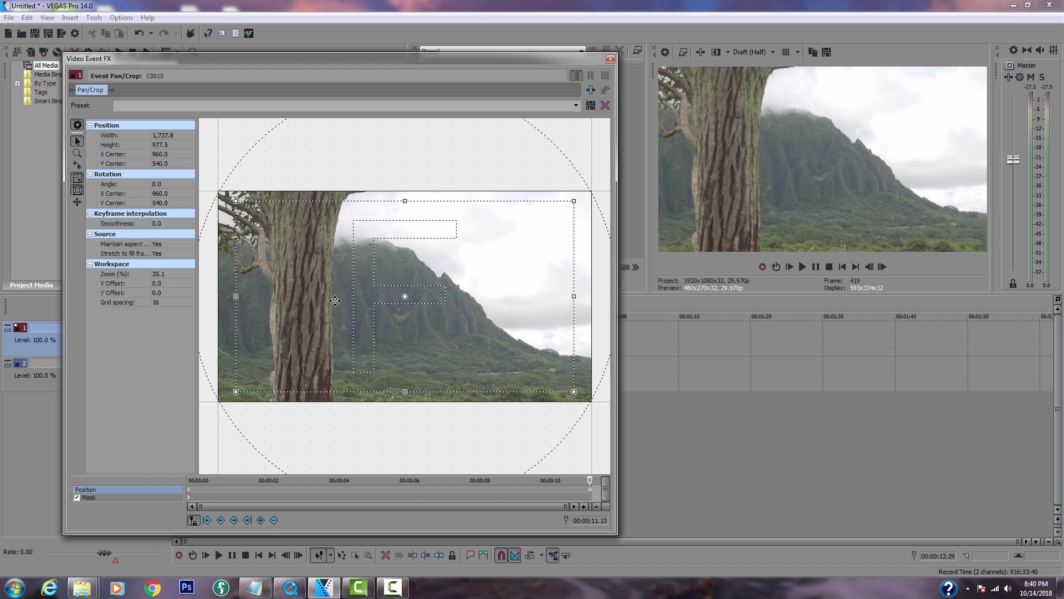
pyautogui.press('Left')
pyautogui.press('Left')
pyautogui.press('Left')
pyautogui.press('Left')
pyautogui.press('Left')
pyautogui.press('Left')
pyautogui.press('Left')
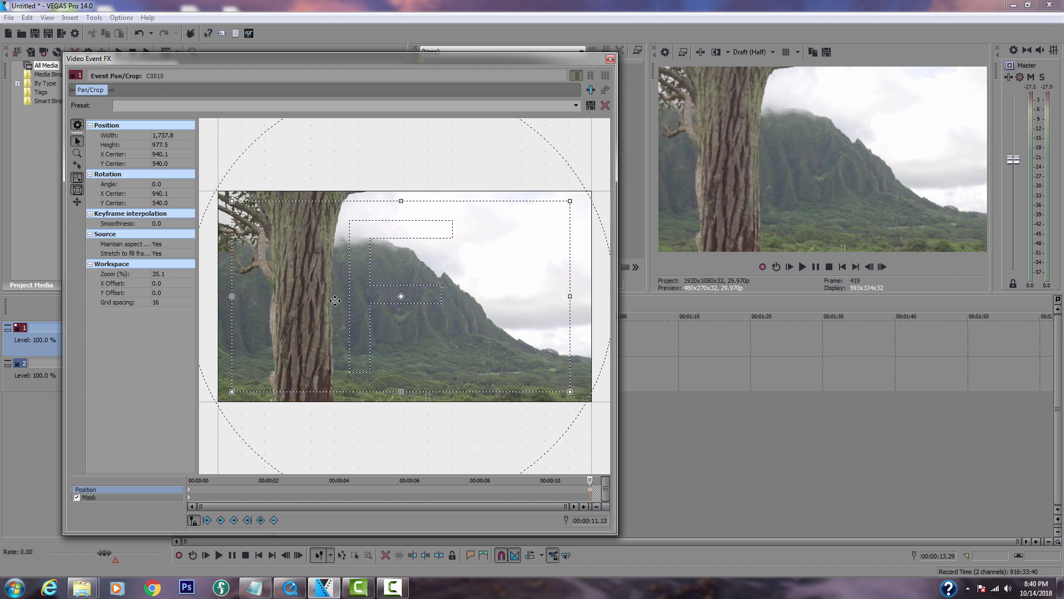
pyautogui.press('Left')
pyautogui.press('Left')
pyautogui.press('Left')
pyautogui.press('Left')
pyautogui.press('Left')
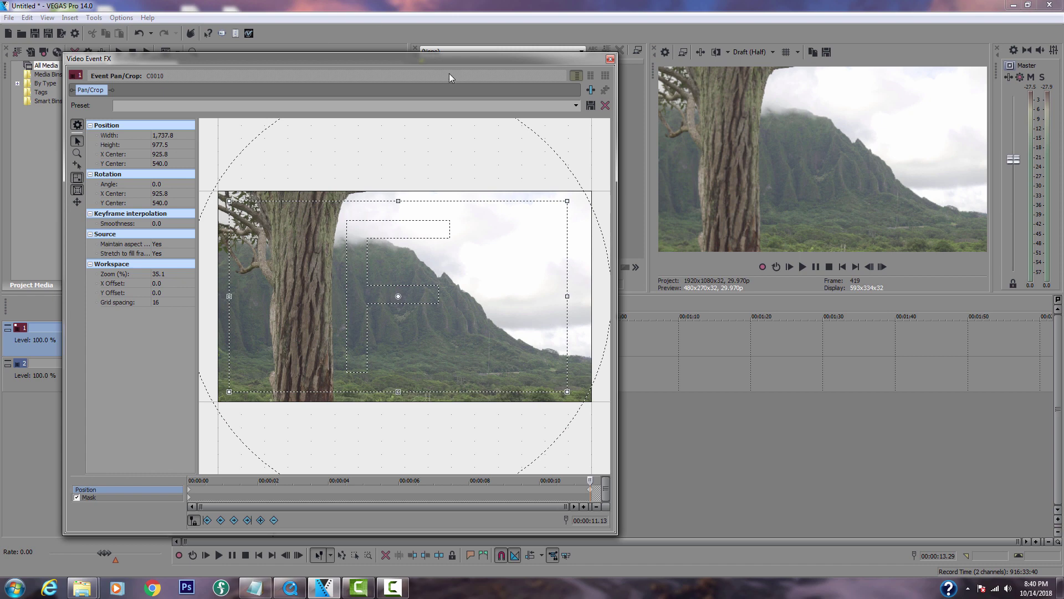
pyautogui.click(611, 60)
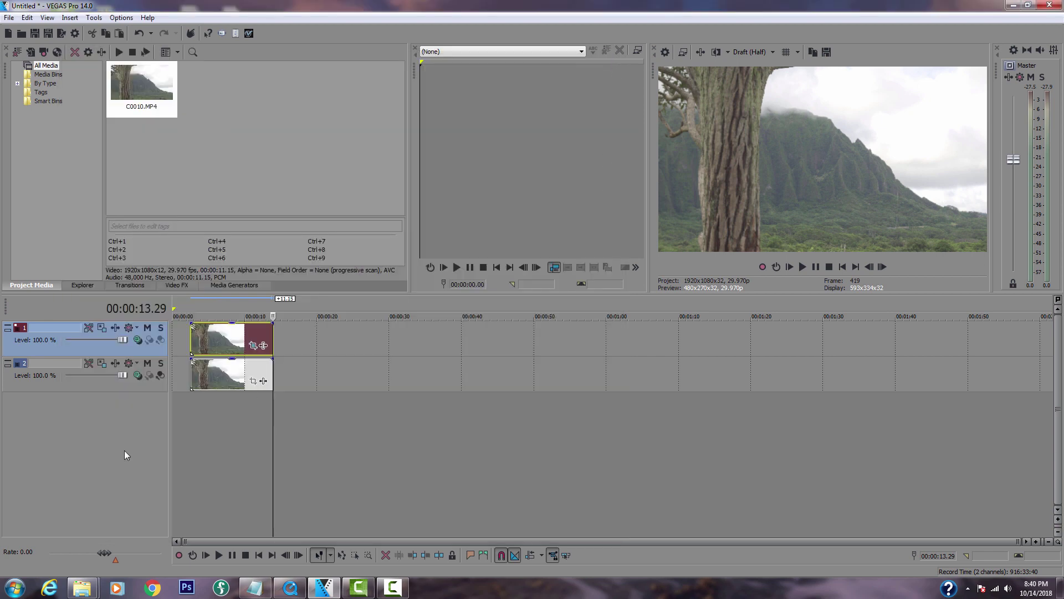
# Step: Preview the parallax, stopping at 00:00:12.21, and trim both clips' ends to that point
pyautogui.click(191, 407)
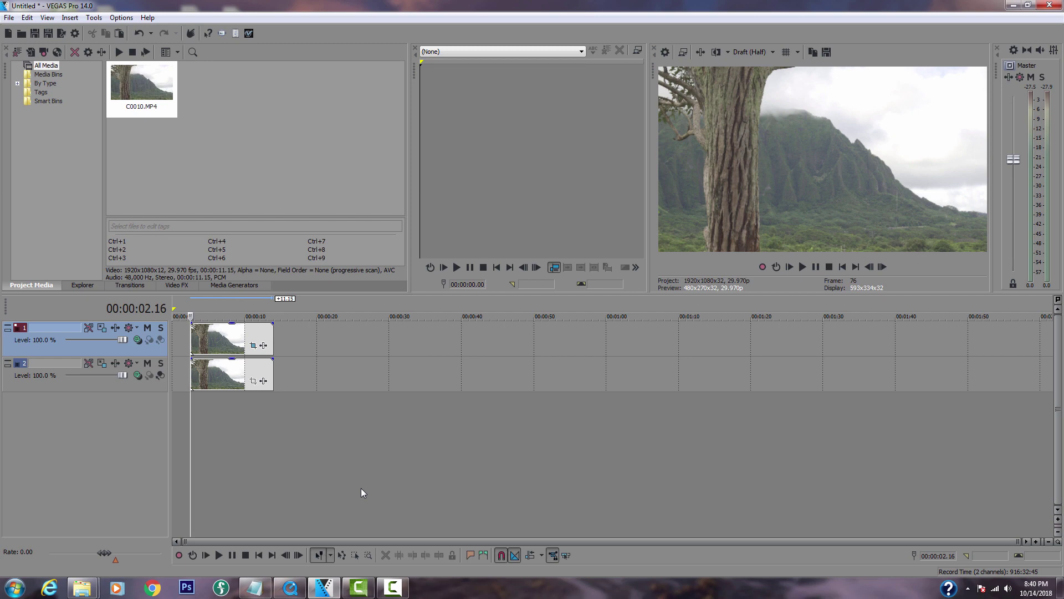
pyautogui.press('space')
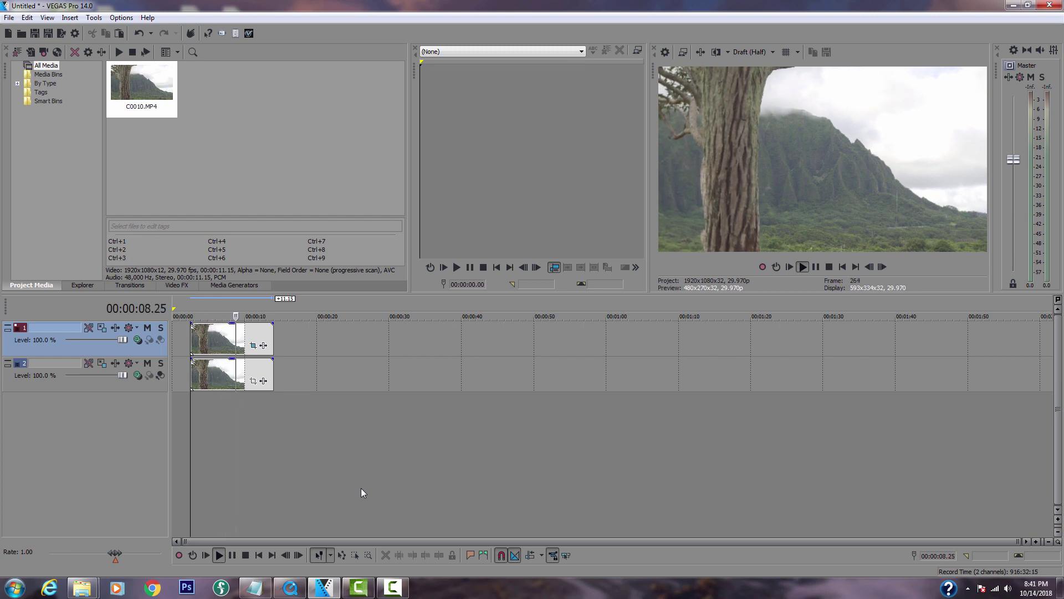
pyautogui.press('space')
pyautogui.click(264, 400)
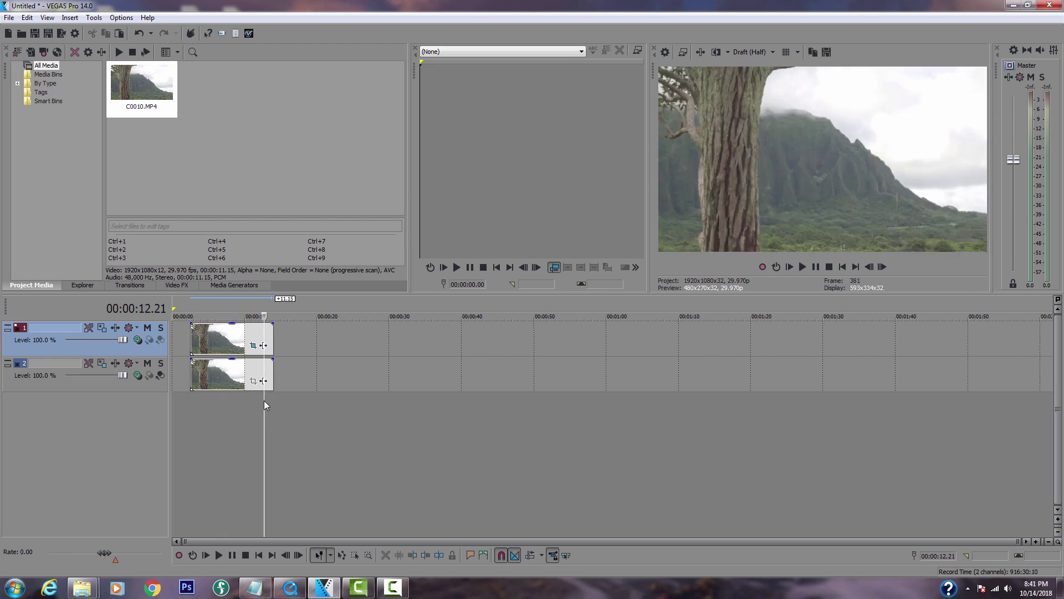
pyautogui.moveTo(273, 379); pyautogui.dragTo(264, 379)
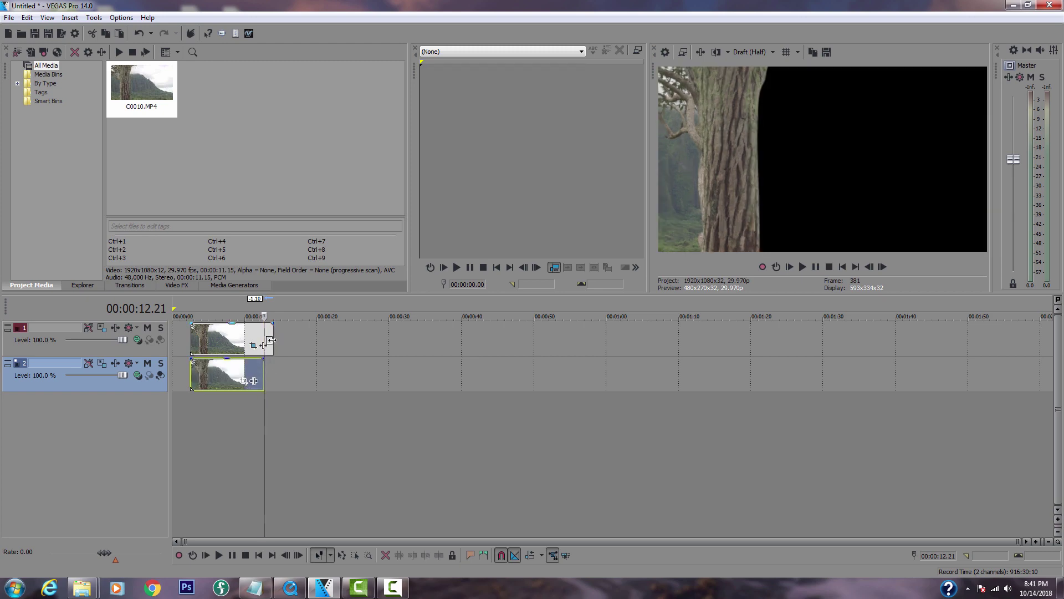
pyautogui.moveTo(271, 335); pyautogui.dragTo(264, 335)
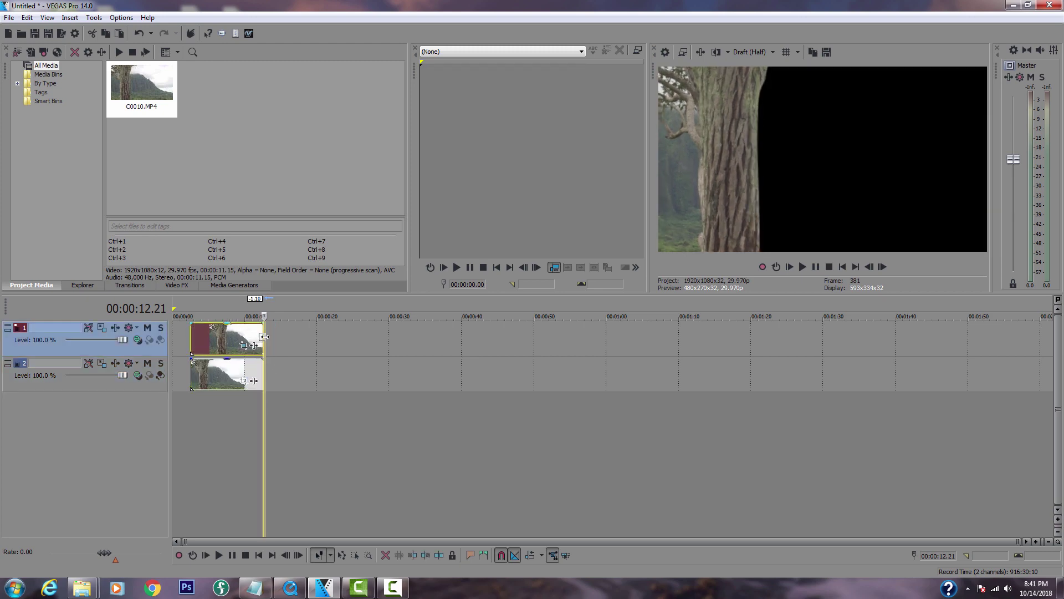
pyautogui.click(195, 421)
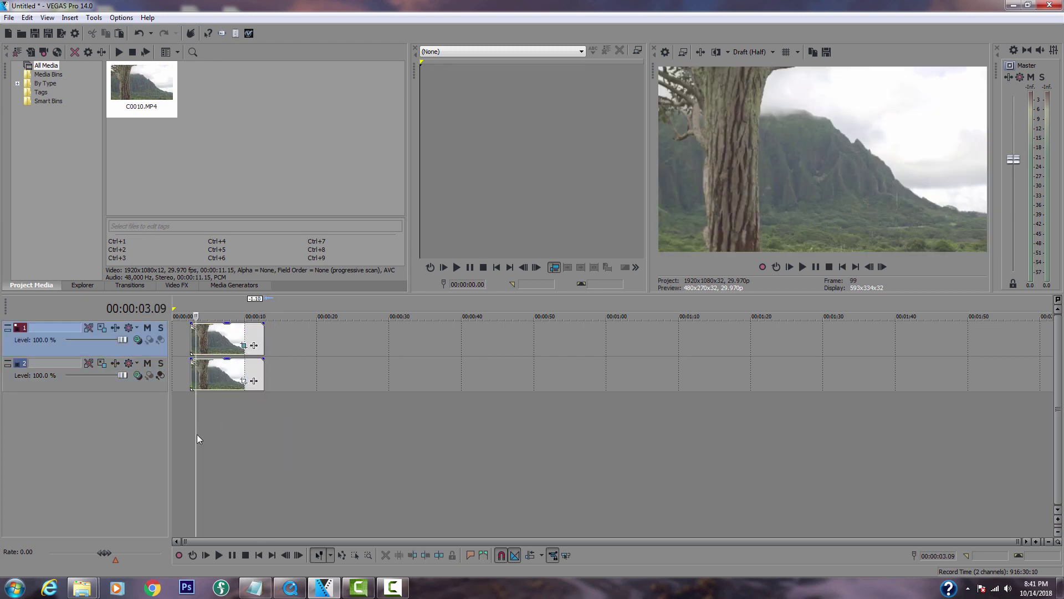